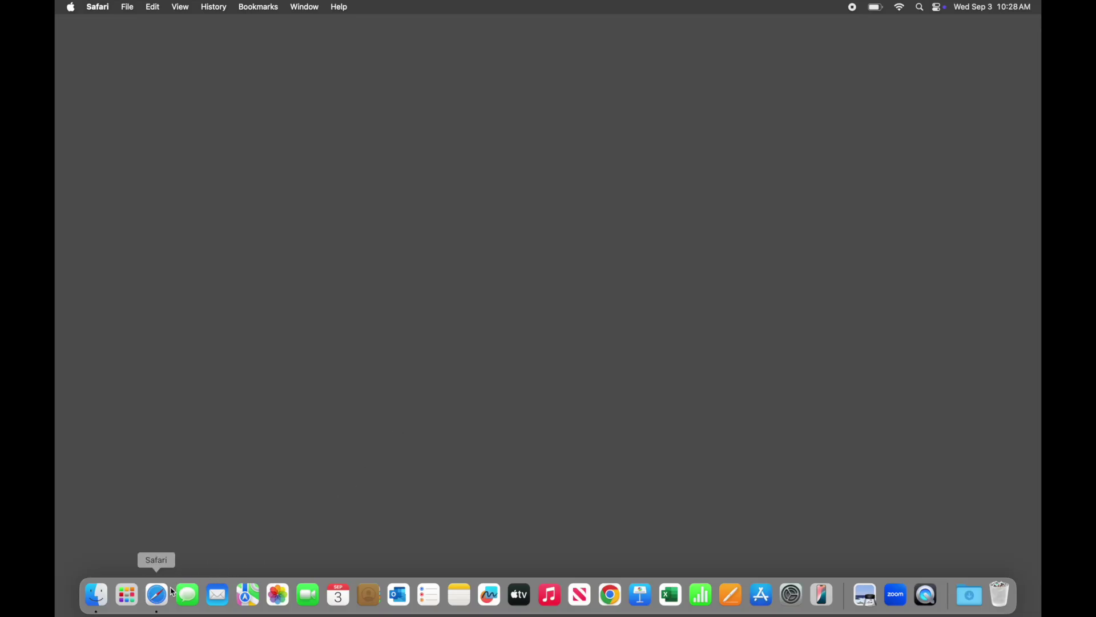
- Launch Safari and open Gmail's Manage subscriptions page from the sidebar's More section
click(157, 595)
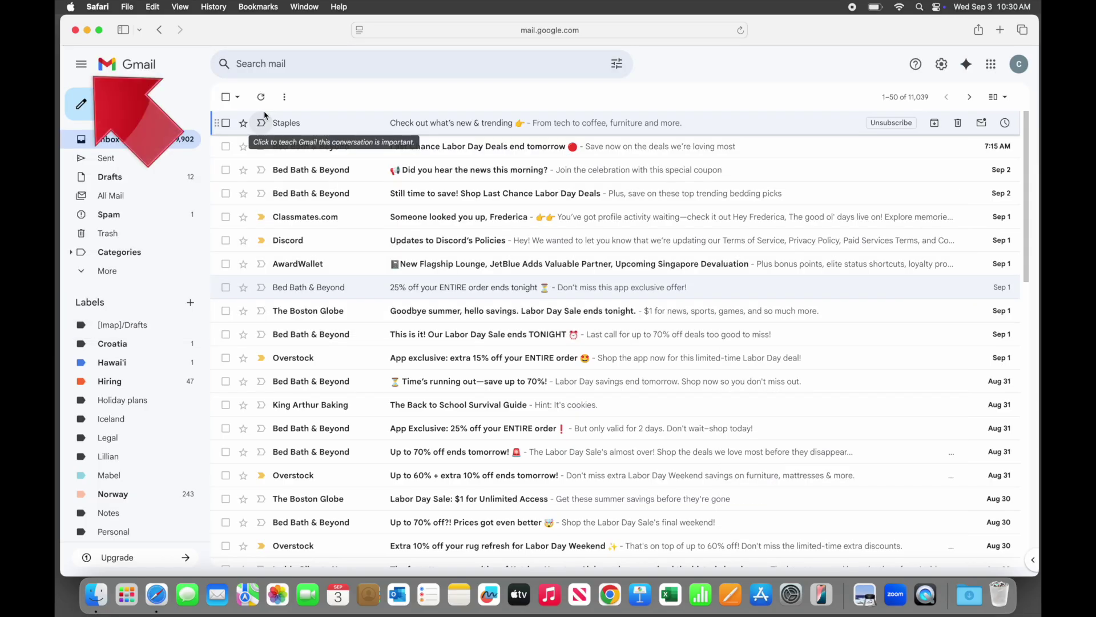
click(80, 72)
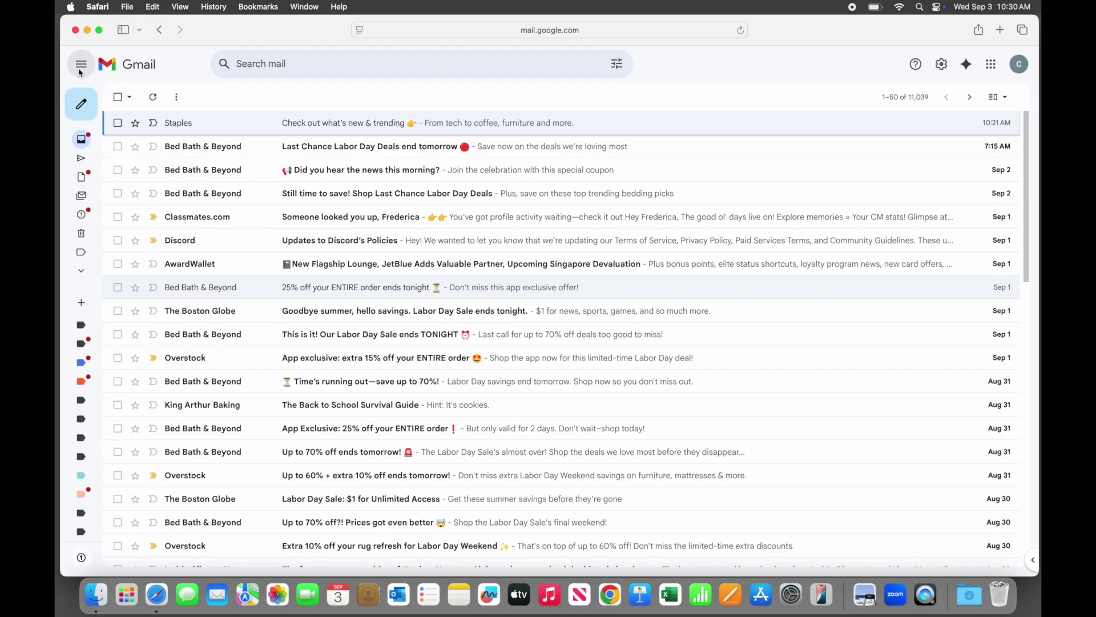
click(80, 71)
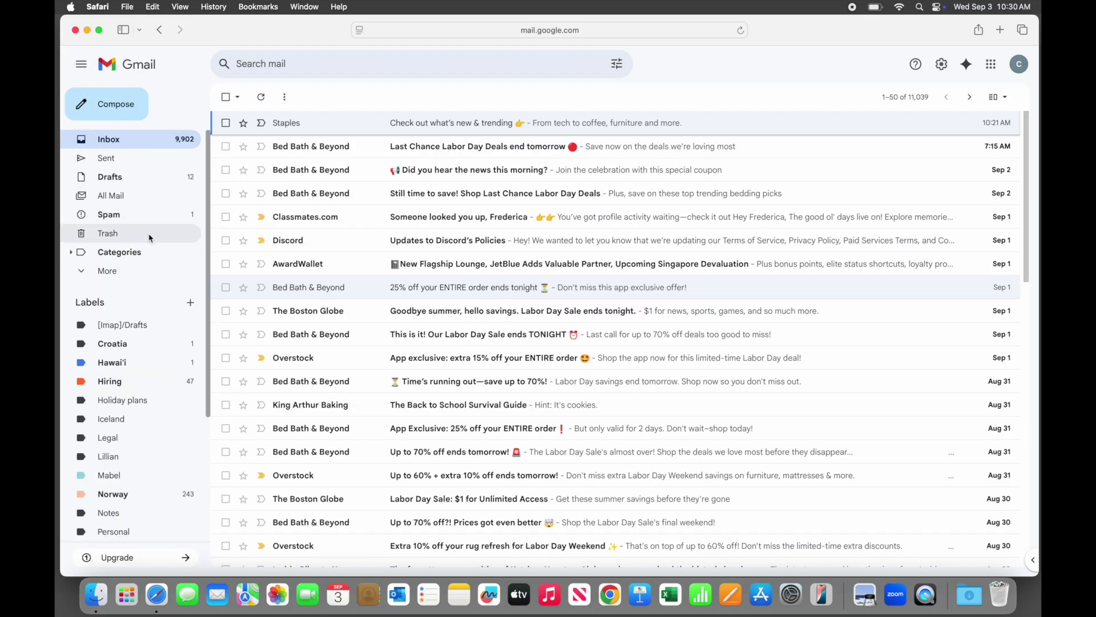
click(123, 273)
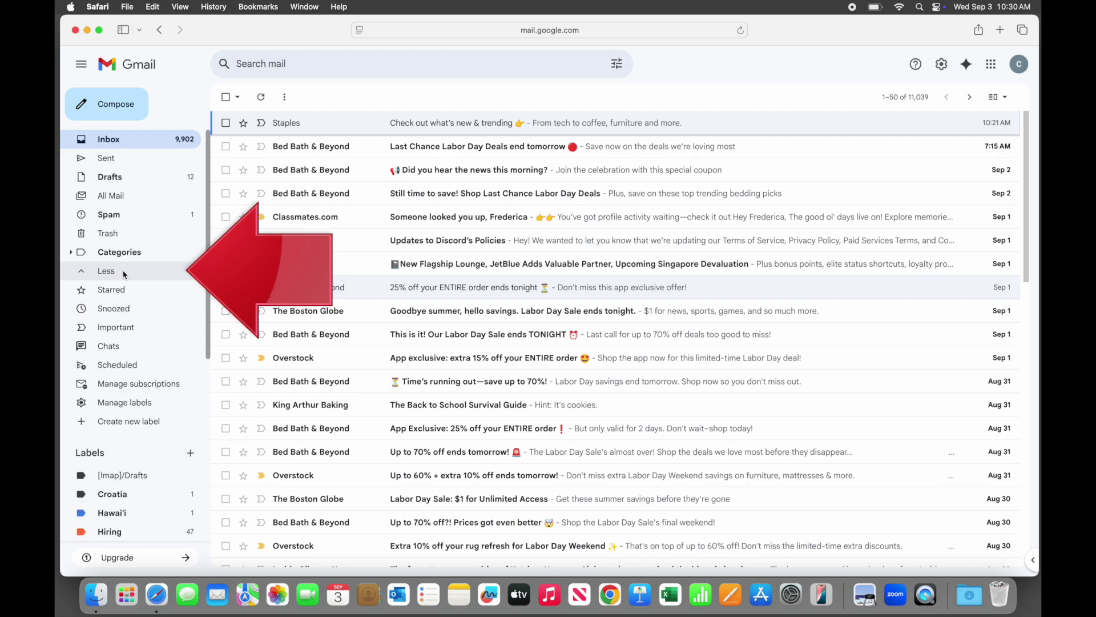
click(138, 389)
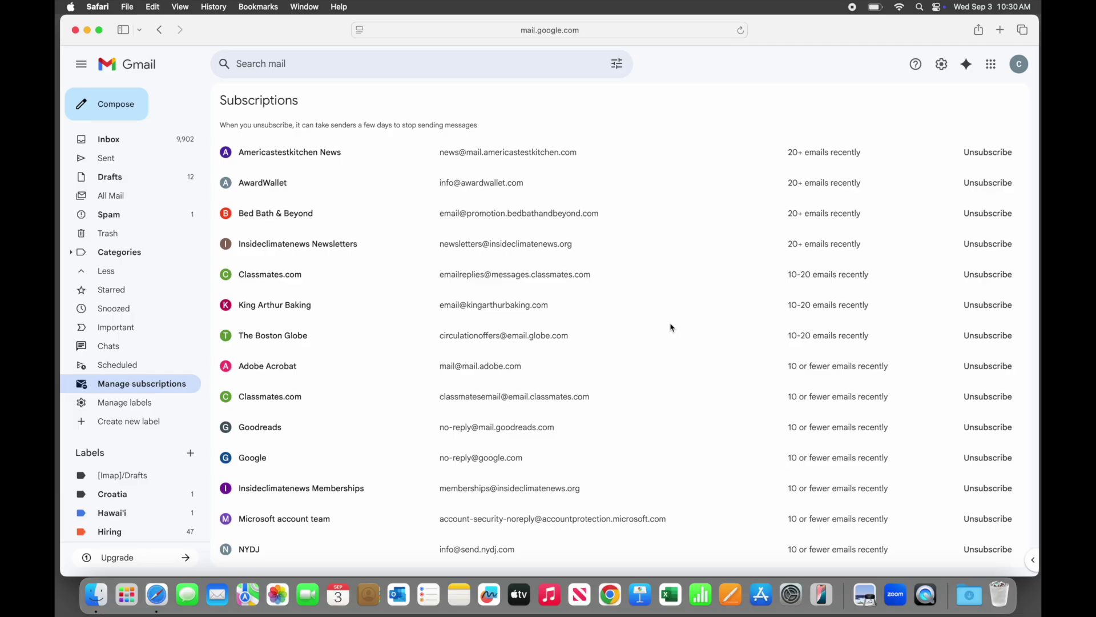
- Unsubscribe from the second Classmates.com mailing list and confirm
scroll(671, 328, down, 3)
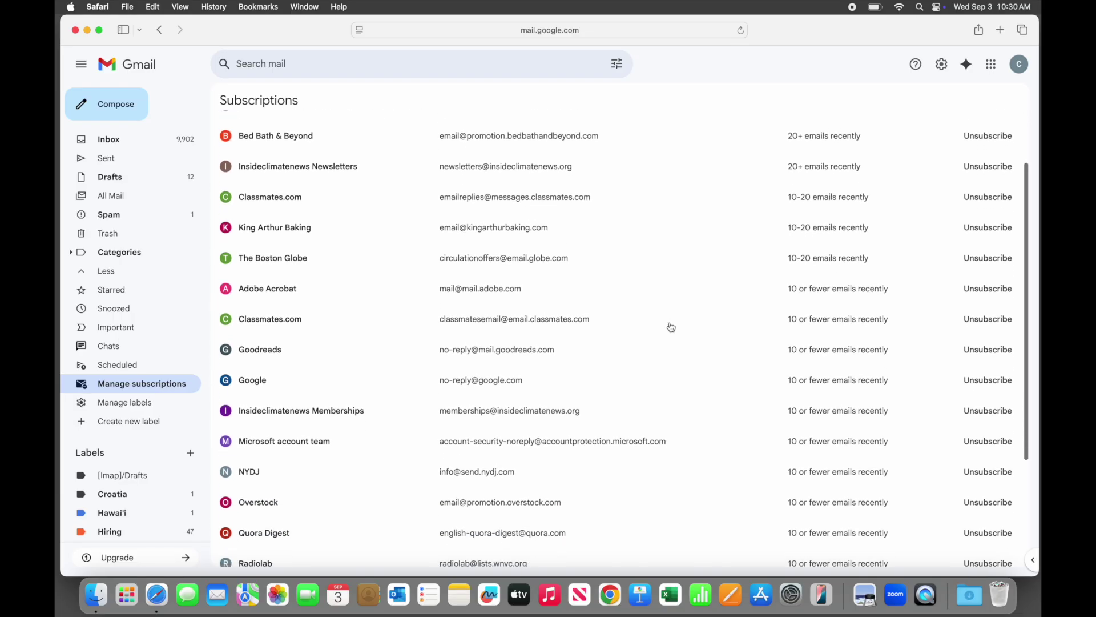
click(987, 319)
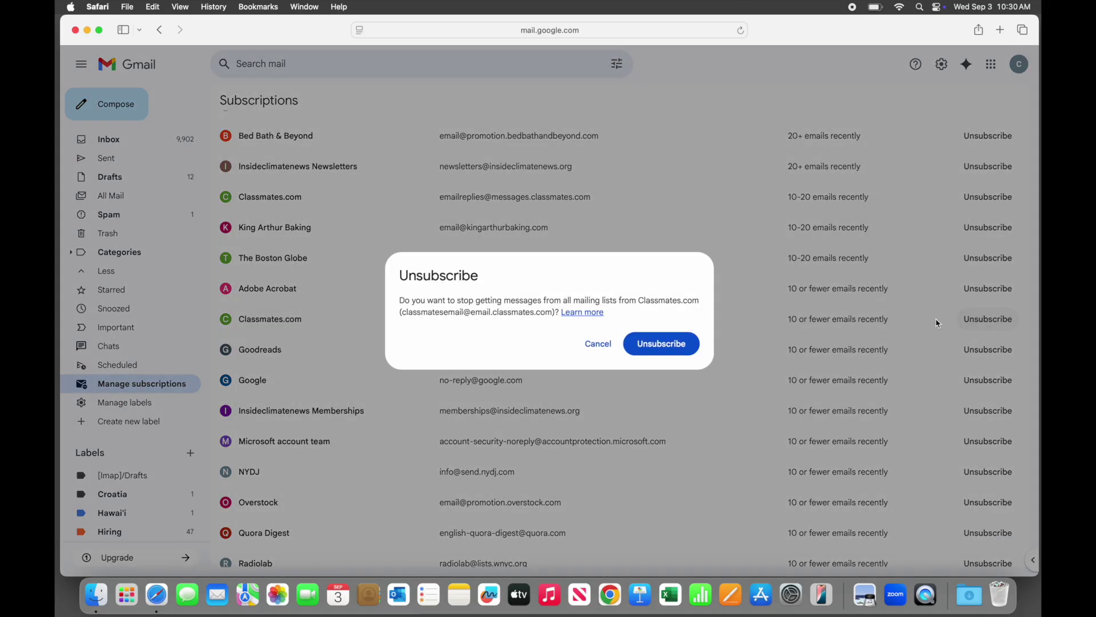
click(678, 350)
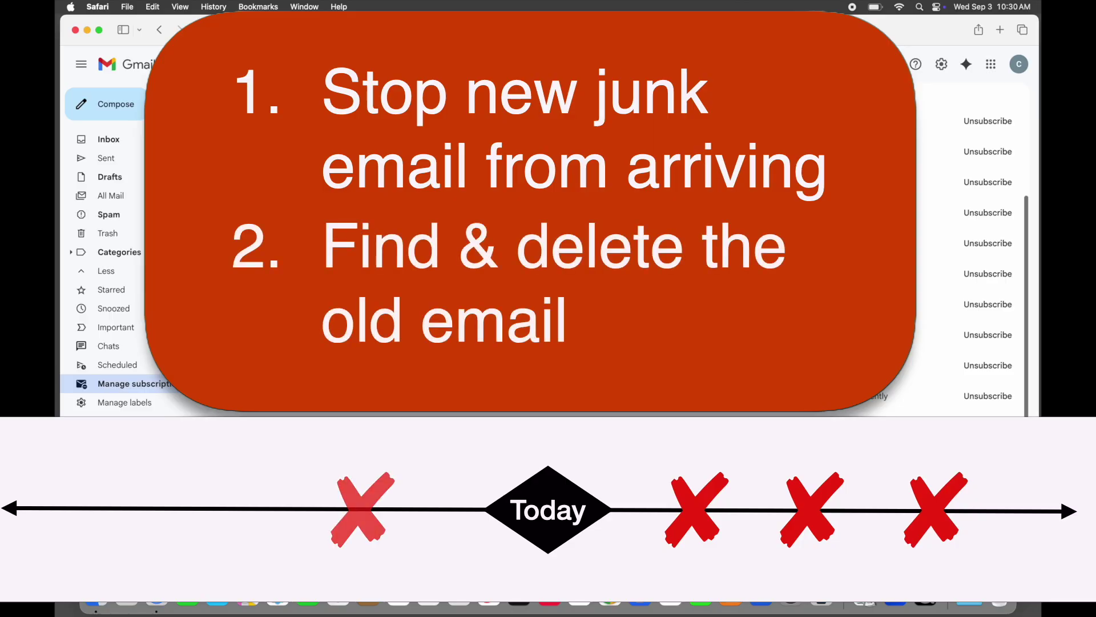
- Search for 'bloomingdales' and page to the last results page, 101–113 of 113
scroll(988, 257, down, 1)
scroll(988, 257, down, 1)
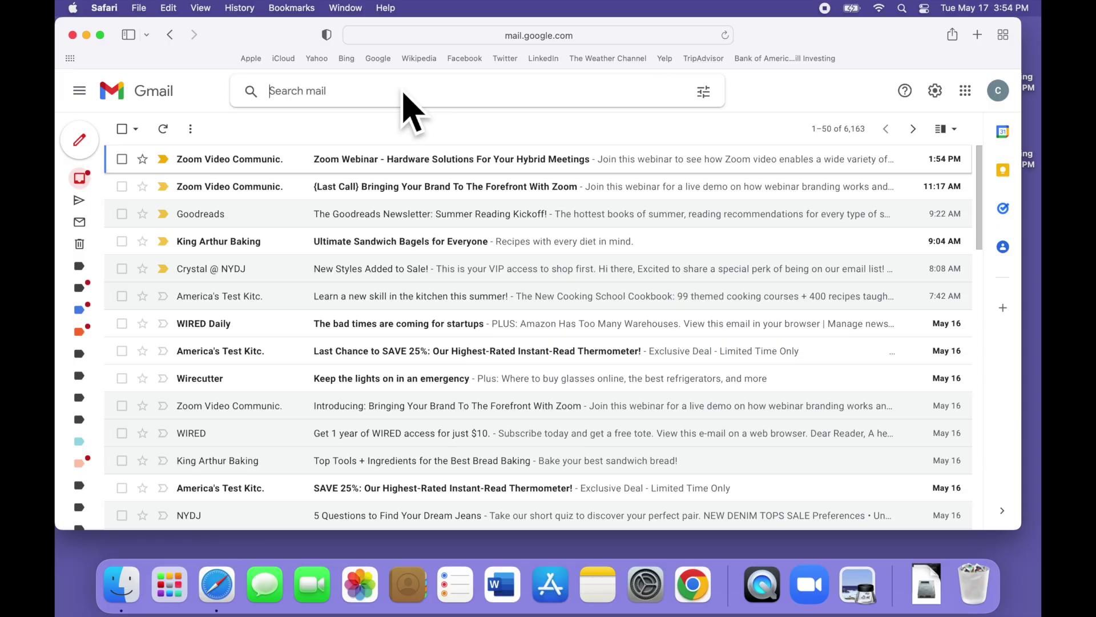
text(bloomingdale)
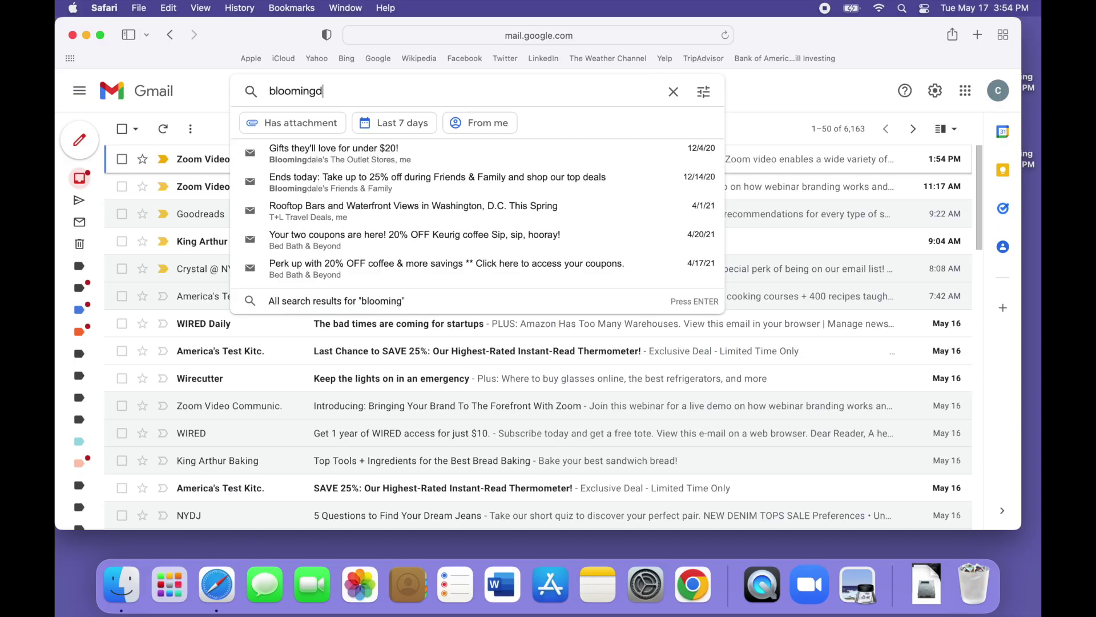
text(s)
key(Return)
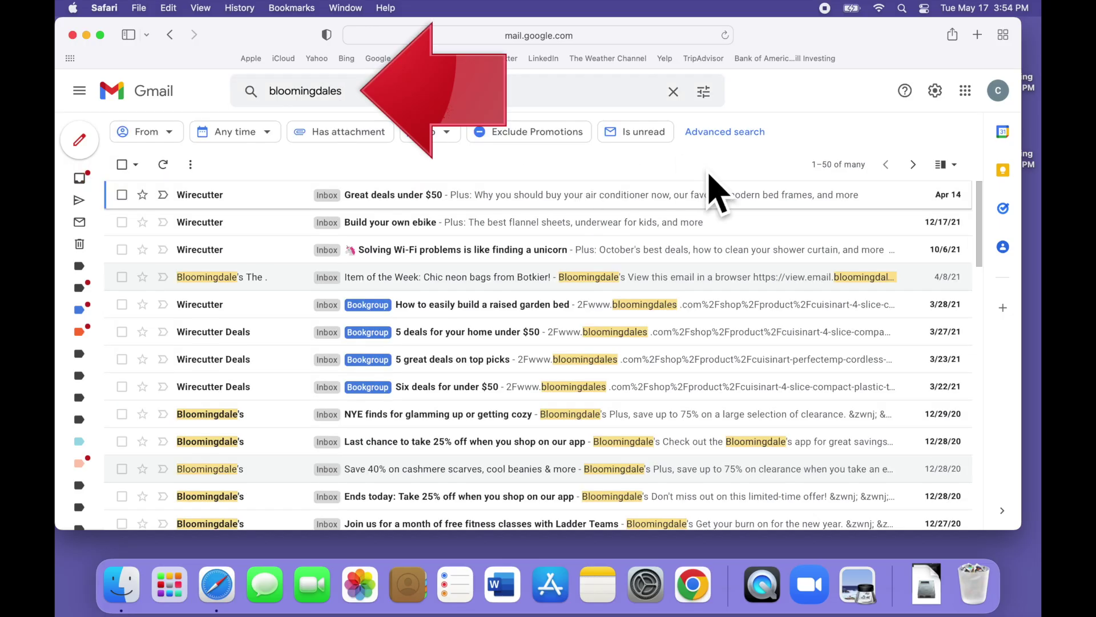
click(913, 166)
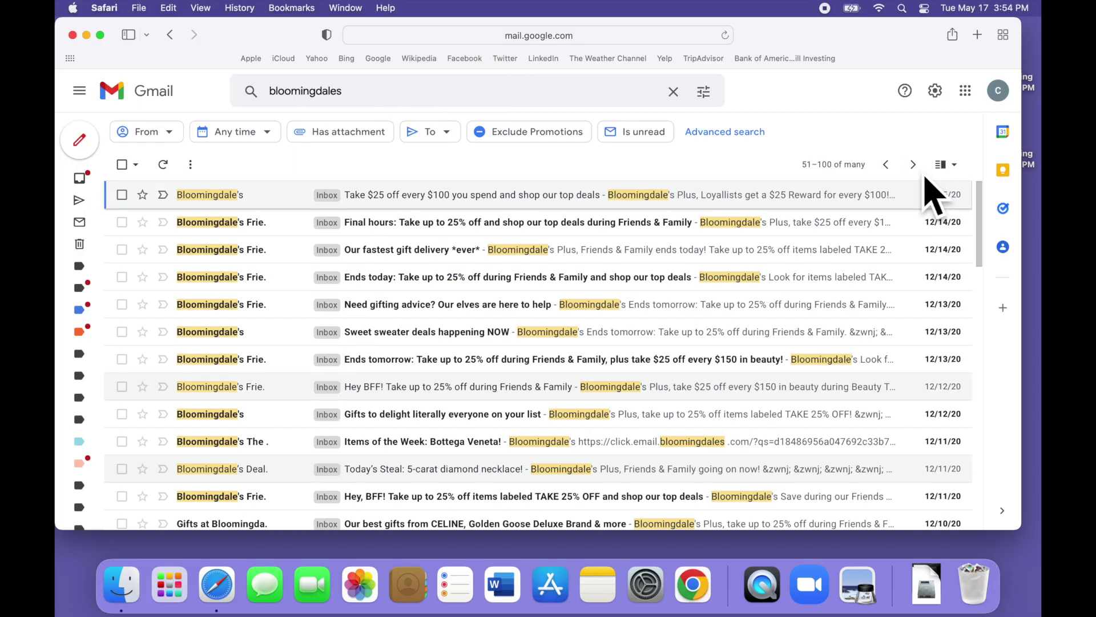
click(913, 165)
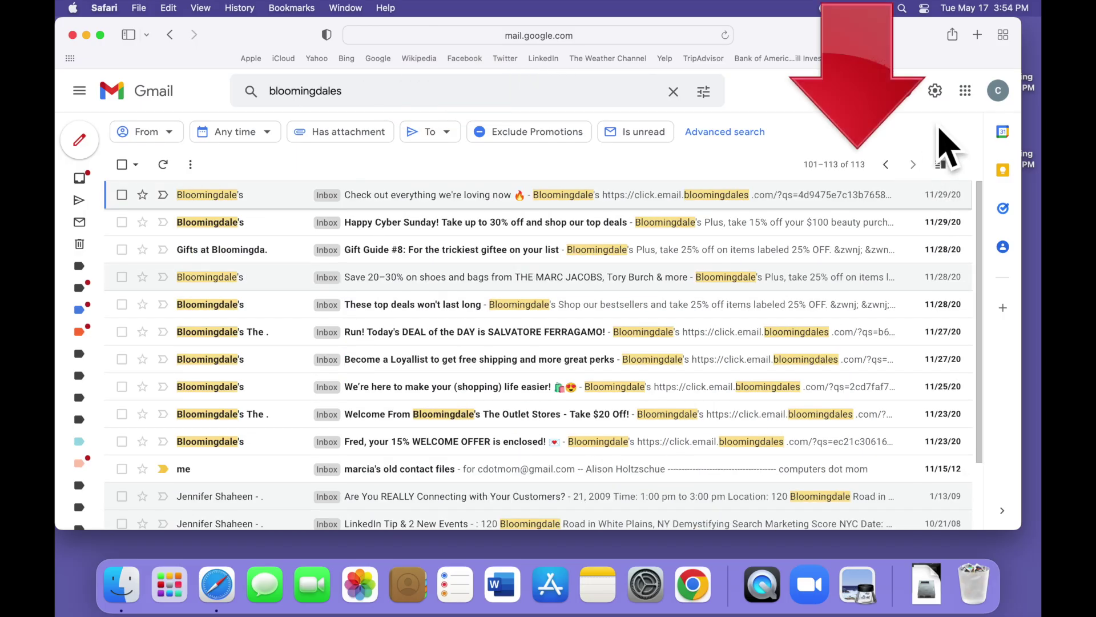
- Try selecting rows, the whole page and all matching conversations, then clear the selection
click(121, 195)
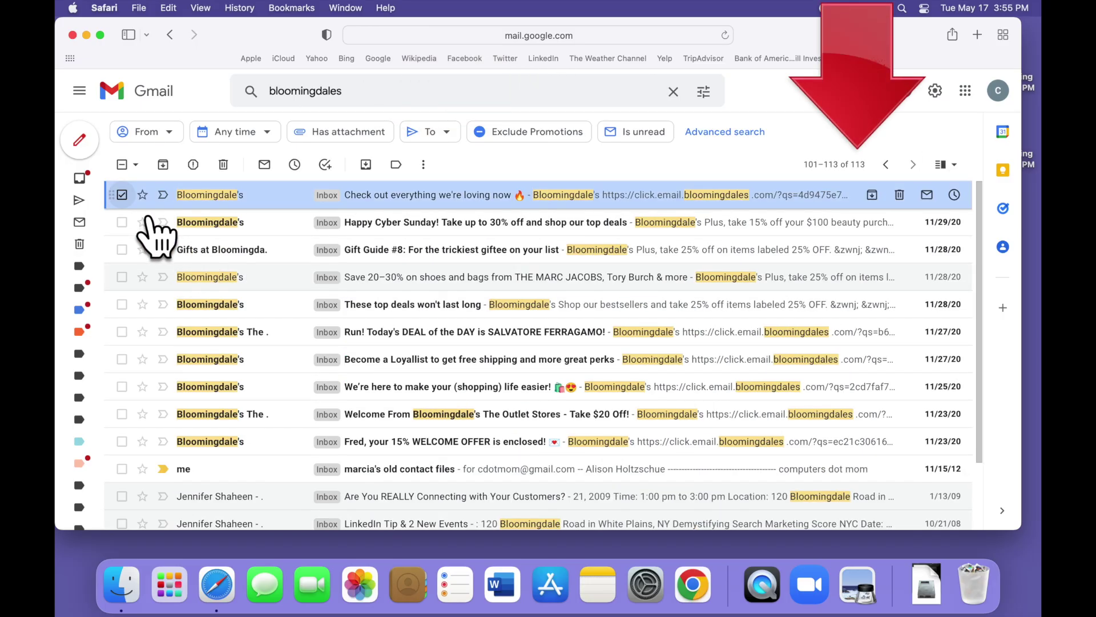
click(121, 222)
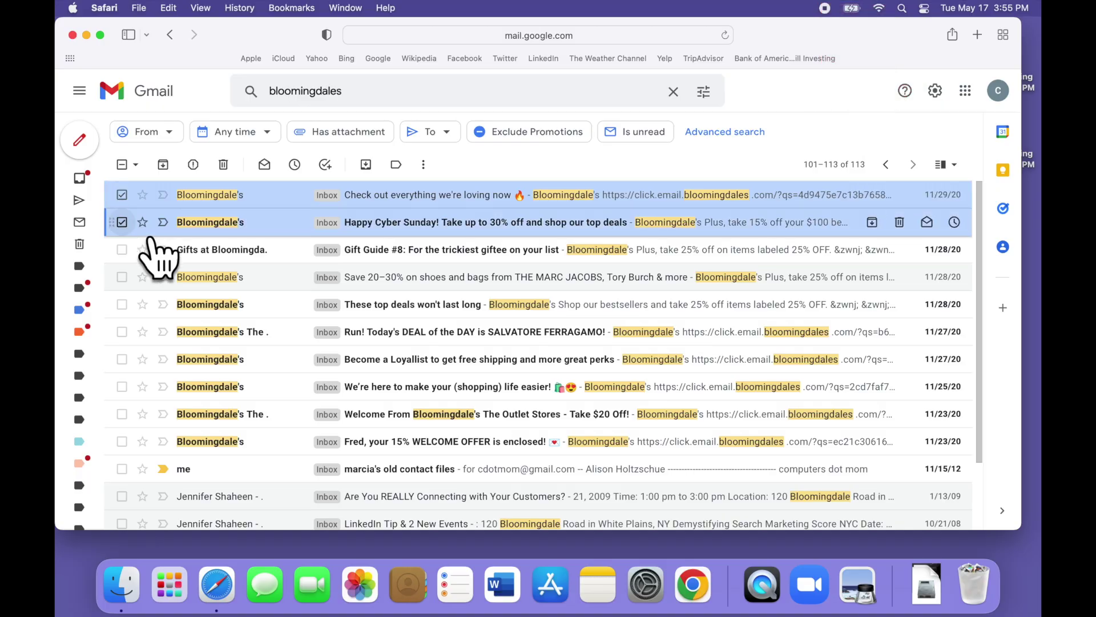
click(123, 165)
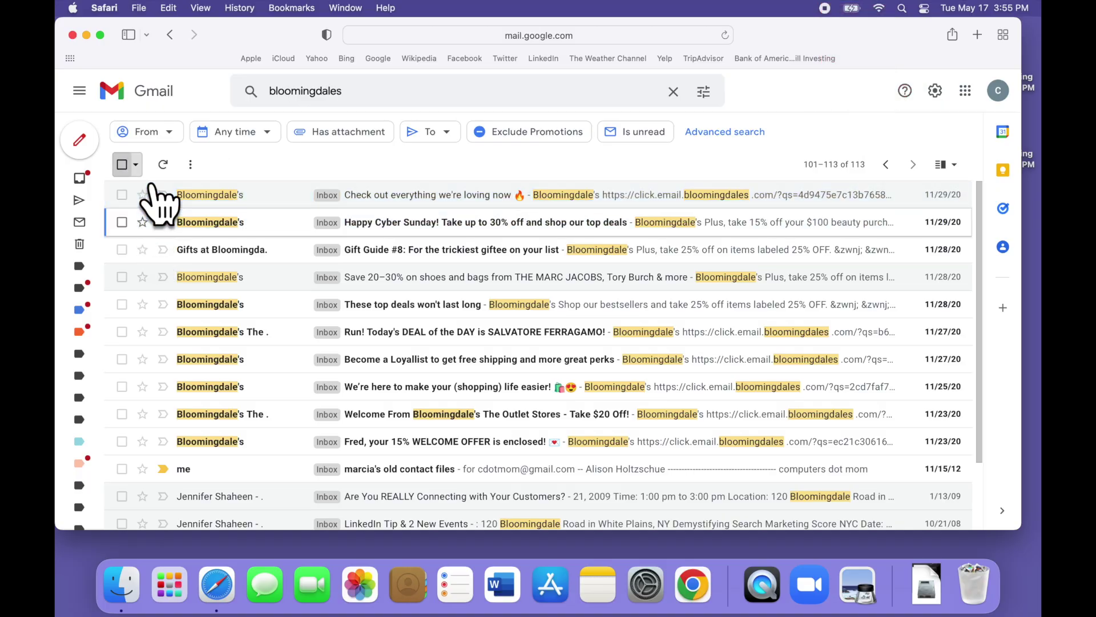
click(123, 166)
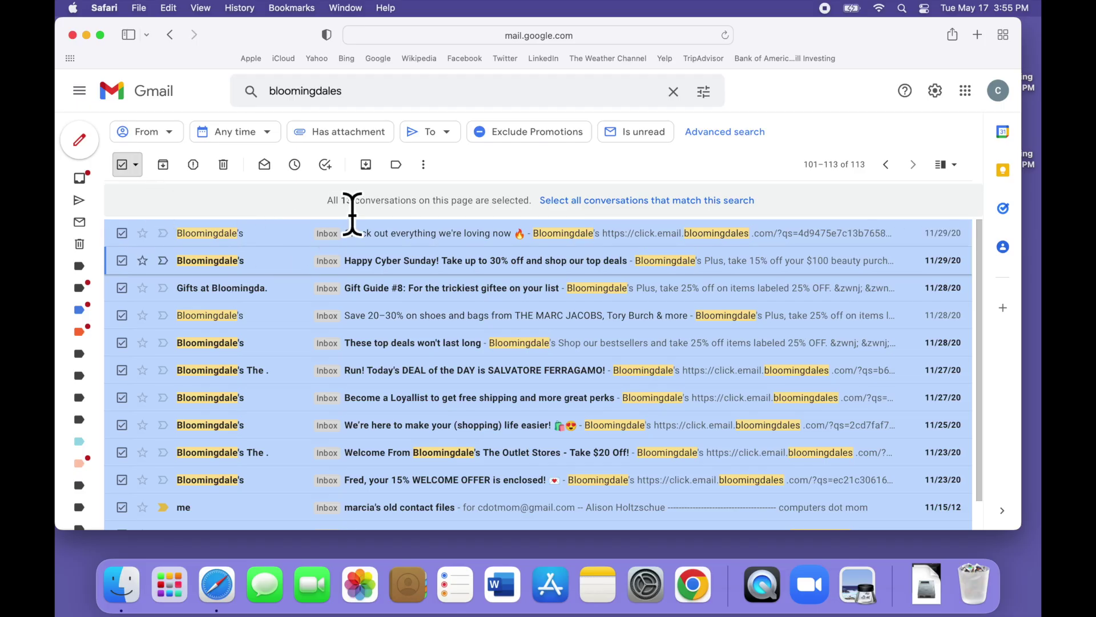
click(600, 201)
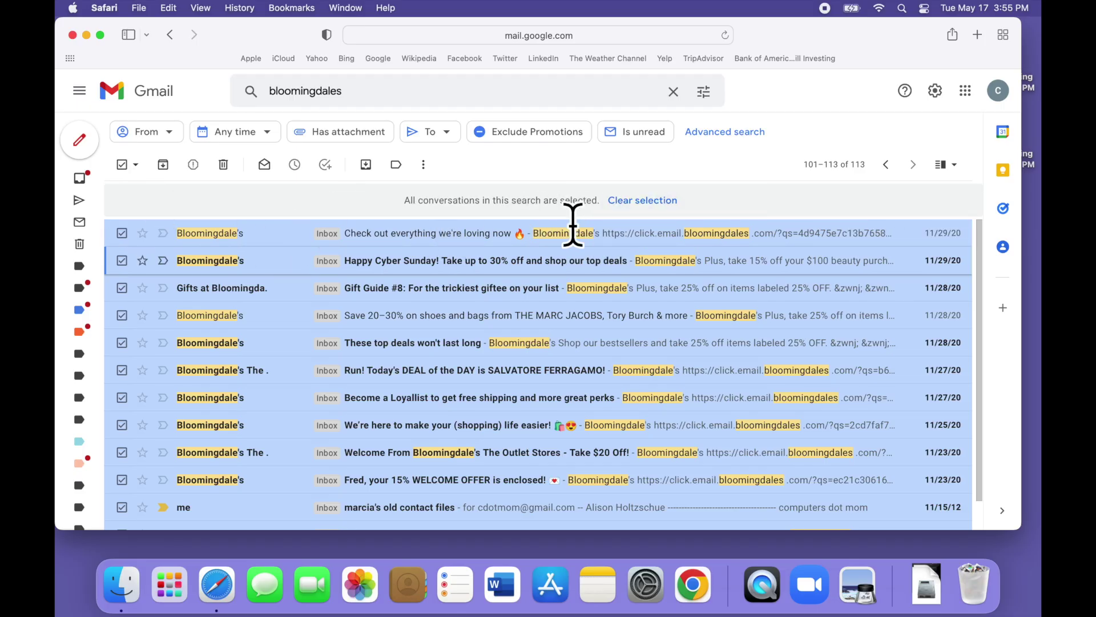
click(643, 200)
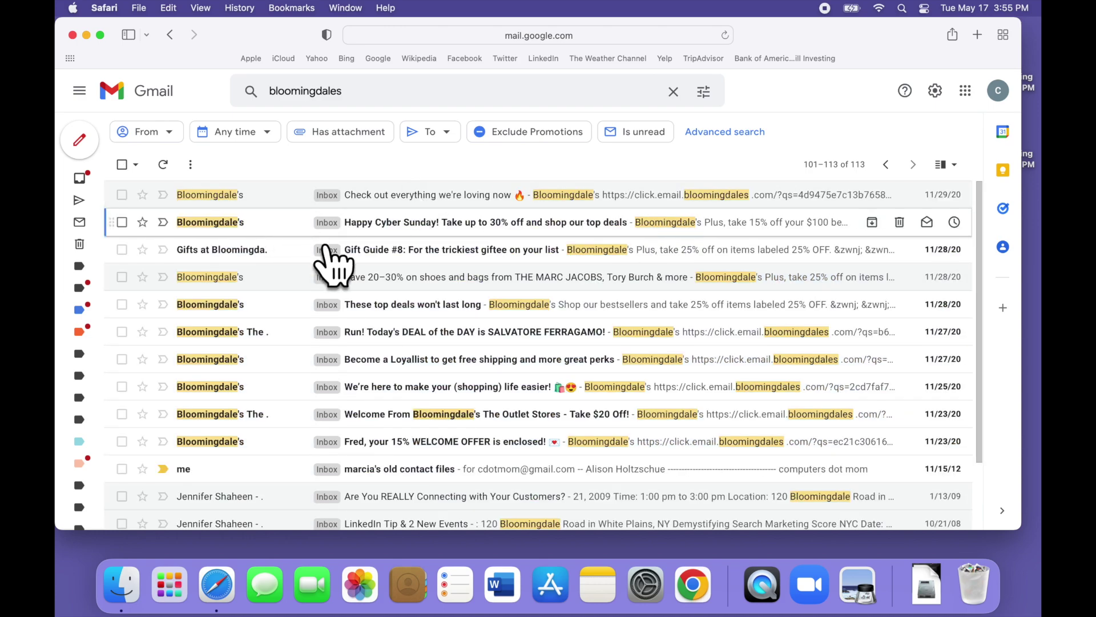
scroll(327, 368, down, 3)
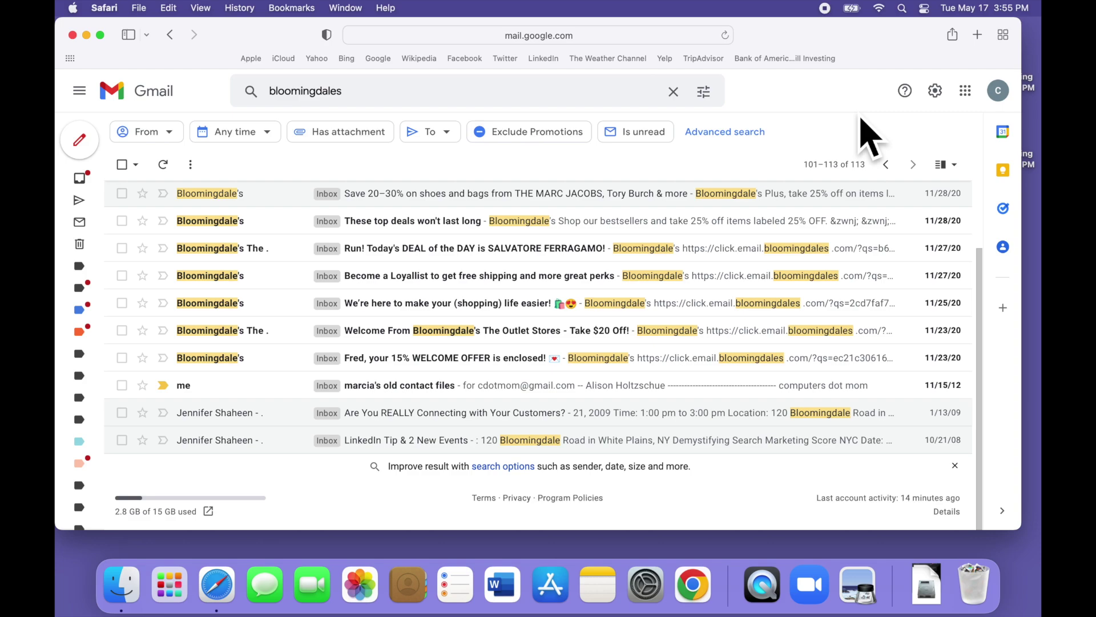
- Open the 'Save 20–30% on shoes and bags' email and choose Filter messages like this
click(579, 197)
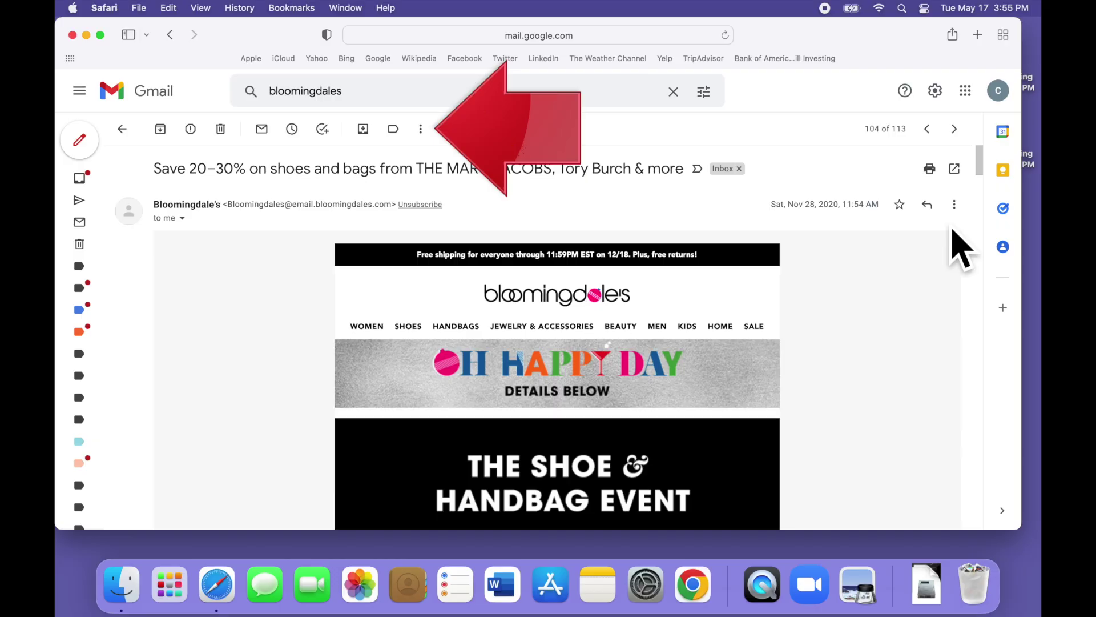
click(954, 204)
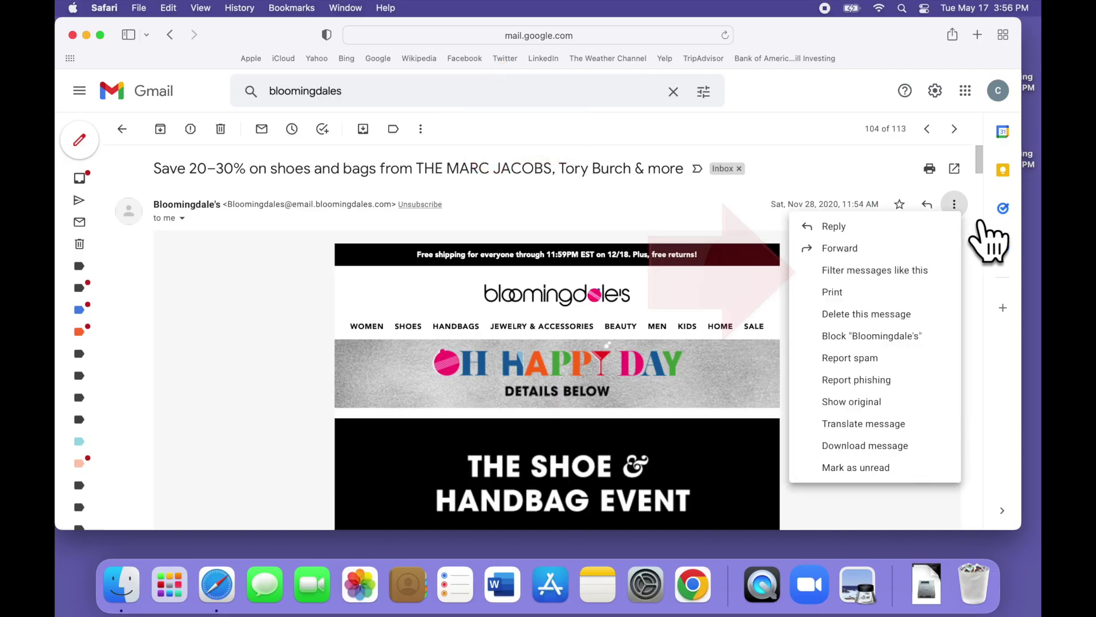
click(954, 273)
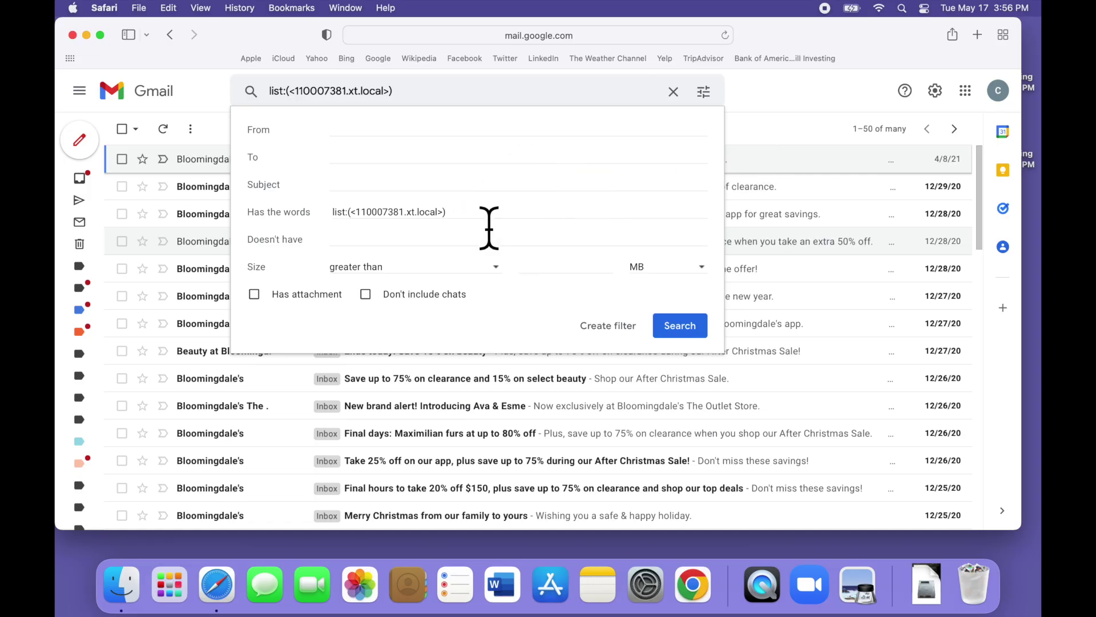
- Search using the Bloomingdale's mailing-list query in the 'Has the words' field
drag(489, 227, 318, 211)
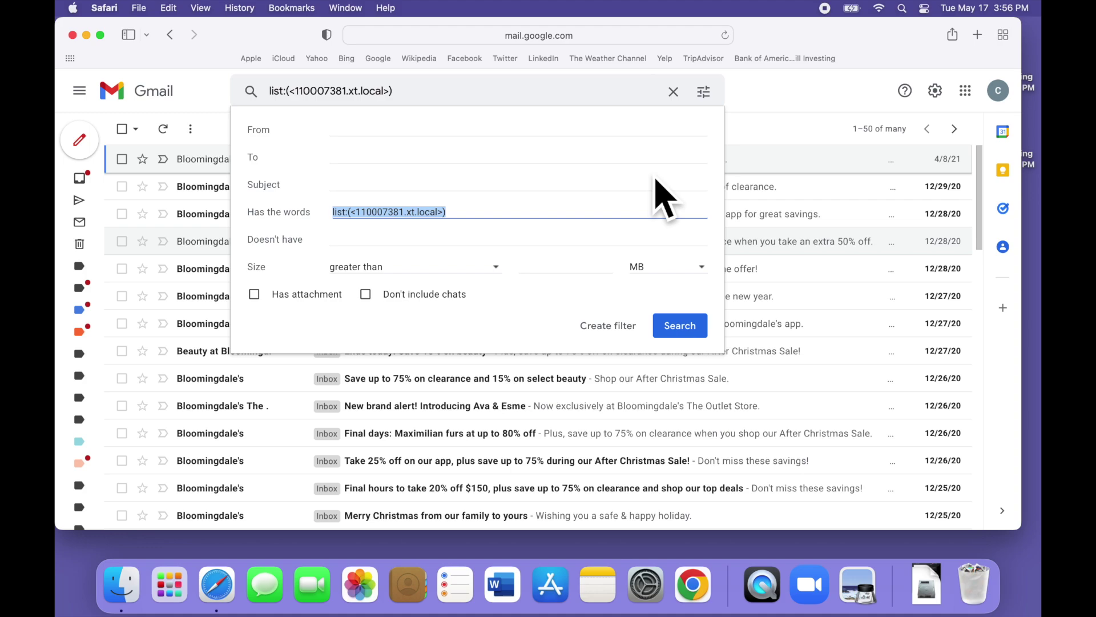
click(631, 211)
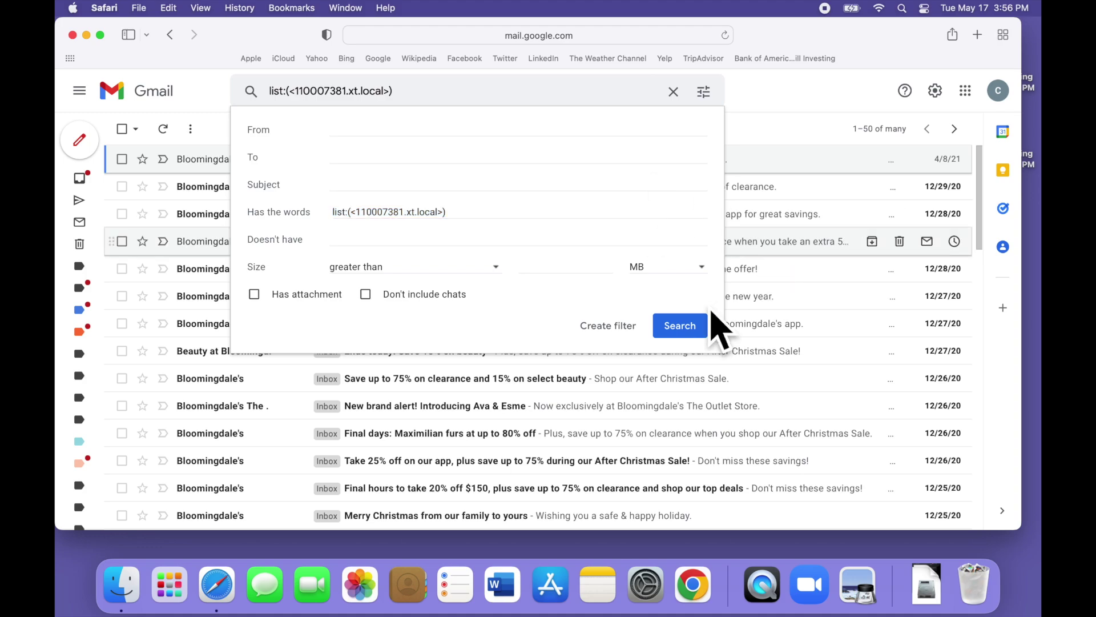
click(707, 336)
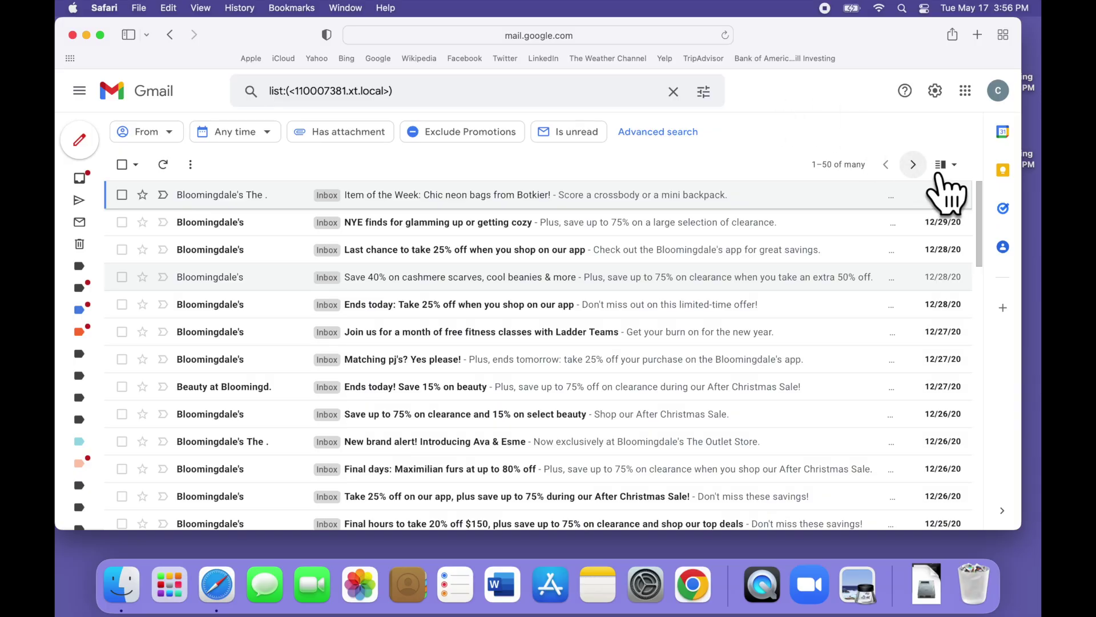
- Go to the second page of results, conversations 51–100 of 103
click(915, 165)
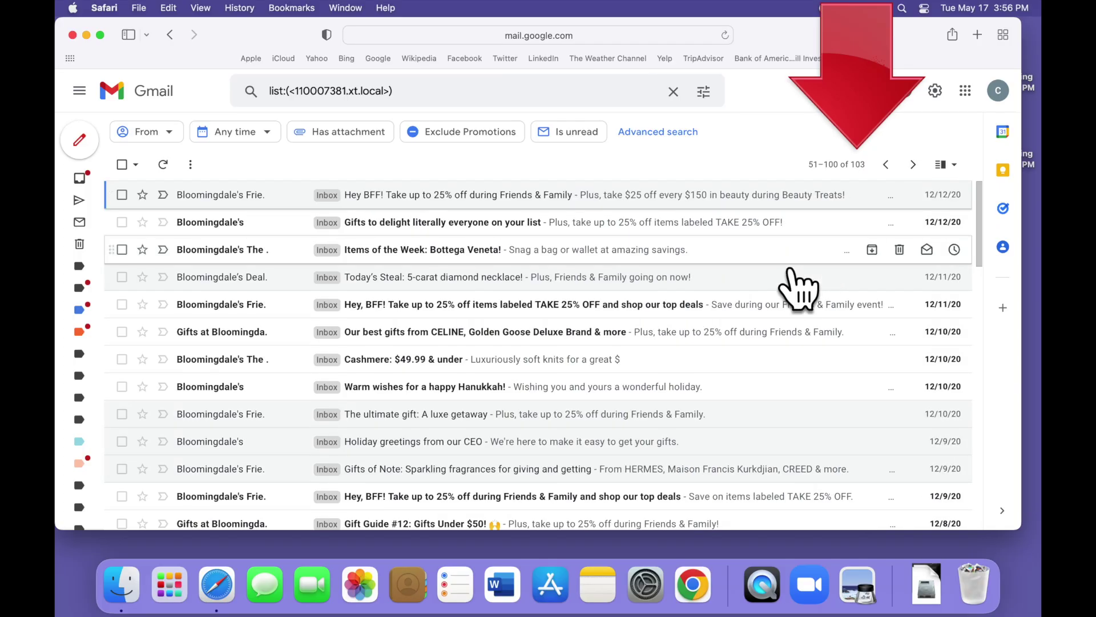
scroll(797, 282, down, 5)
scroll(796, 283, down, 5)
scroll(795, 286, up, 2)
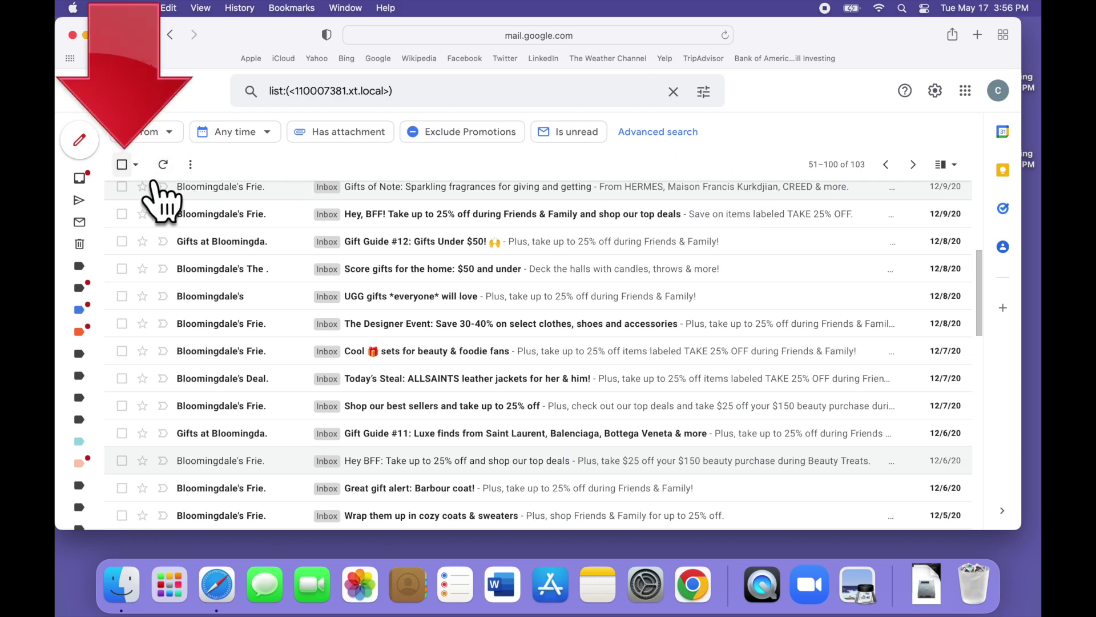
- Select all 103 matching conversations, with results sorted by Most recent
click(122, 165)
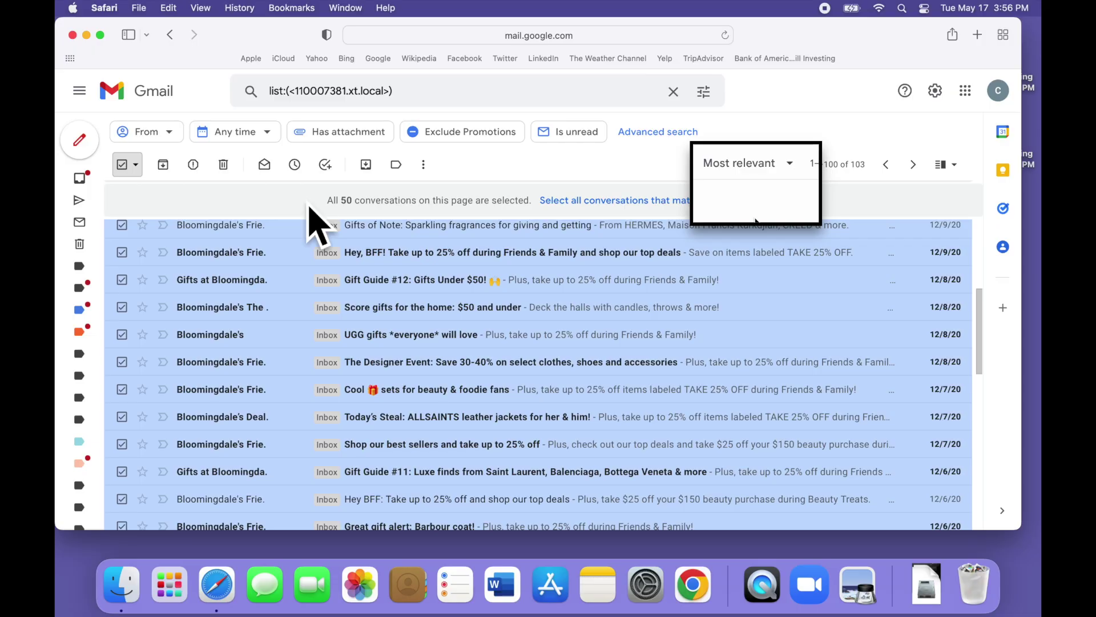
click(785, 164)
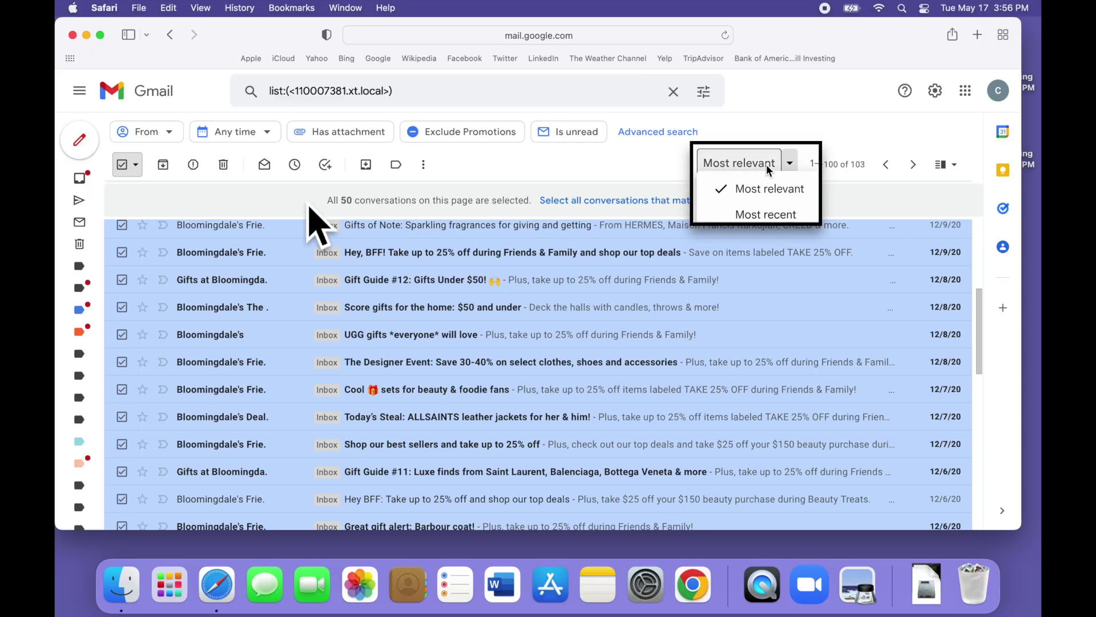
click(774, 214)
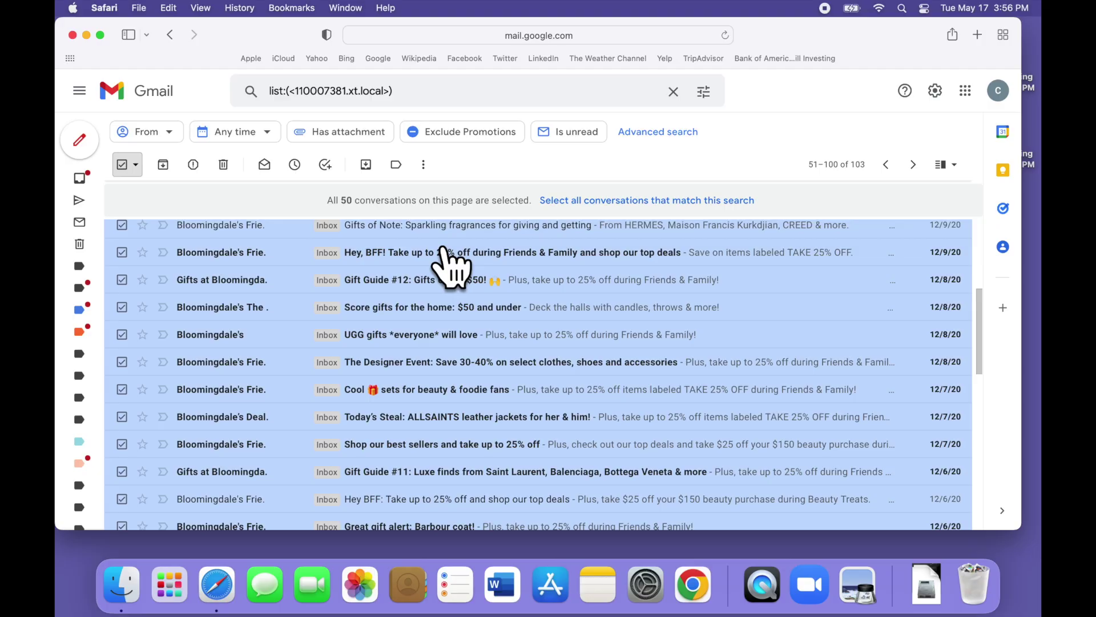
click(608, 201)
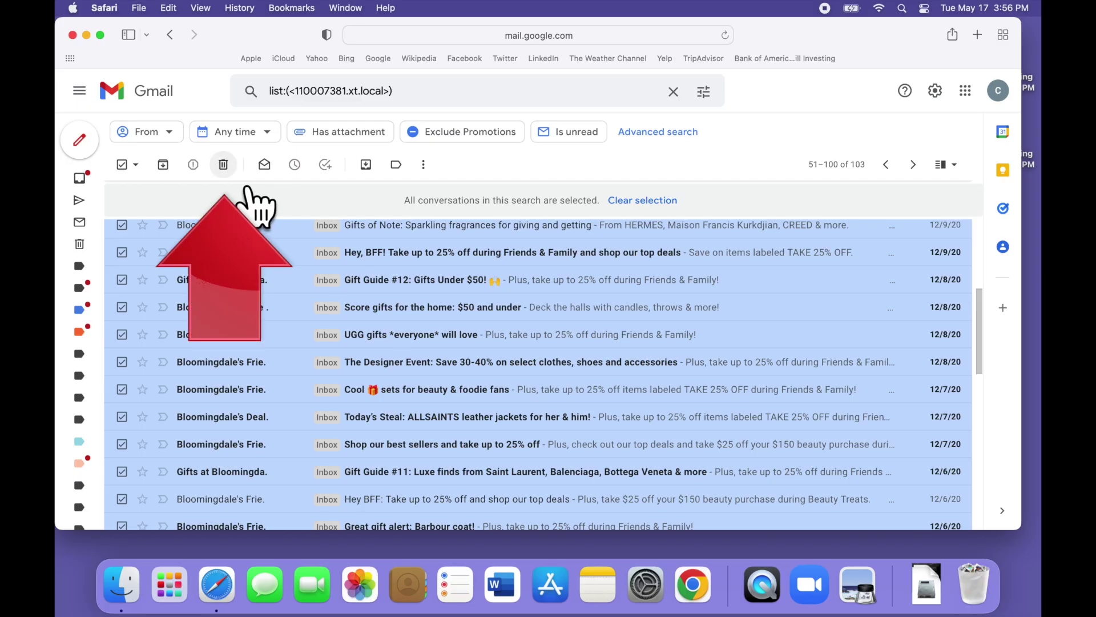
- Delete all 103 selected conversations to Trash, confirming the bulk action
click(223, 164)
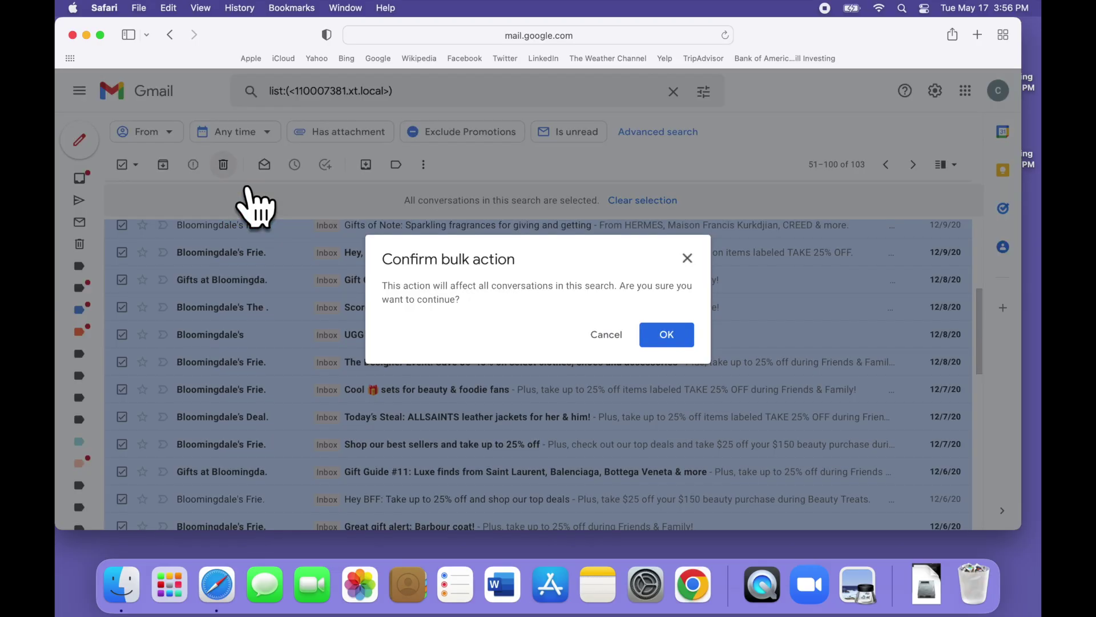
click(700, 358)
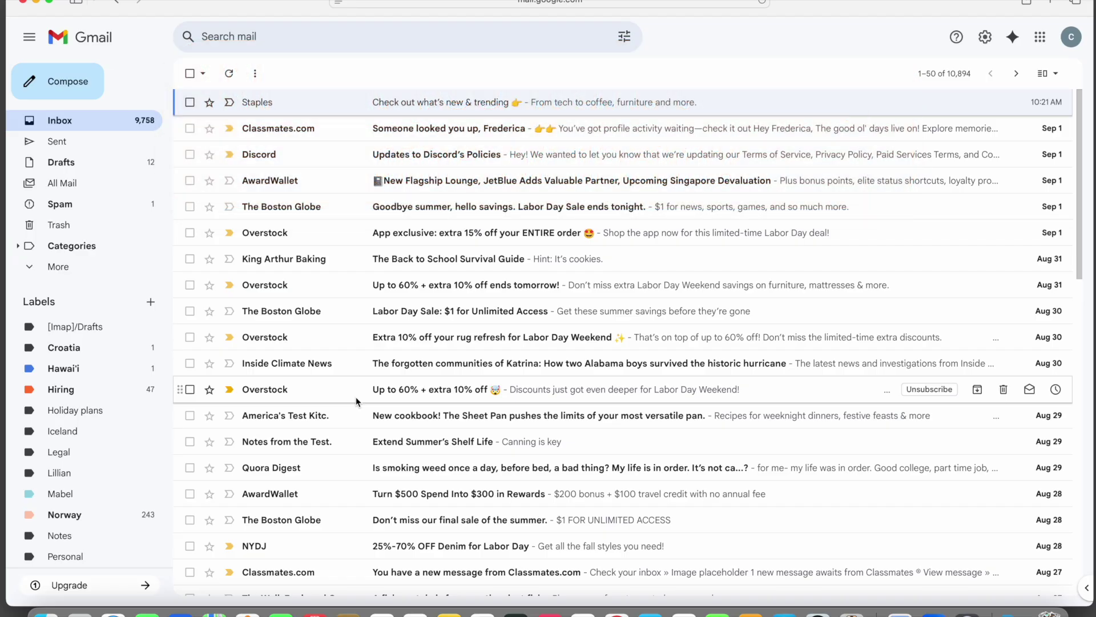
- Open the Inside Climate News email and choose Filter messages like this from its More menu
click(342, 368)
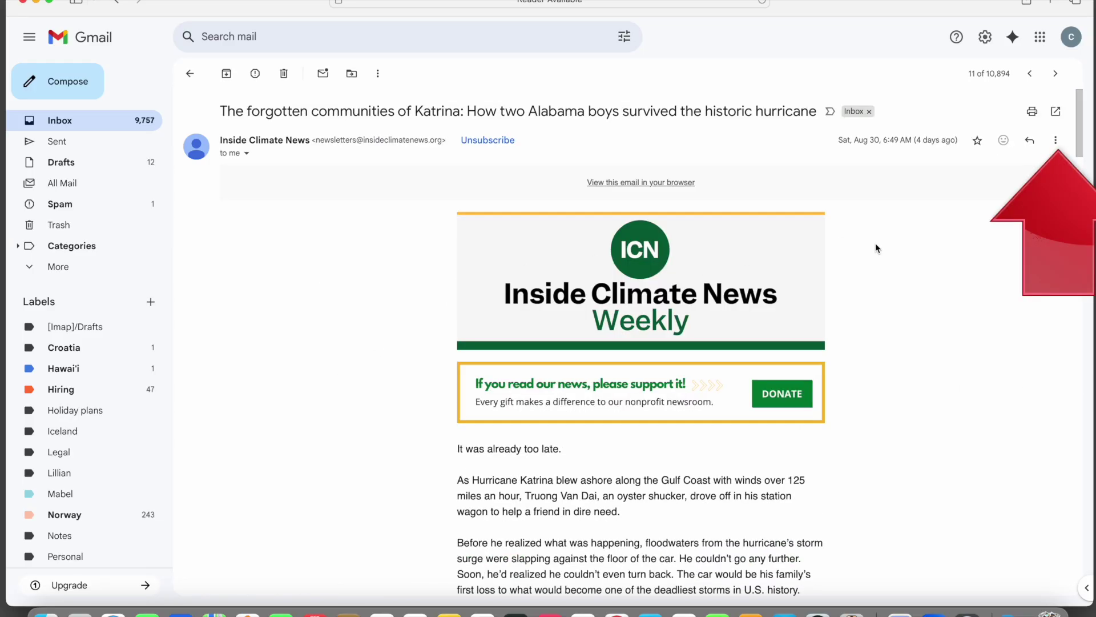
click(1057, 142)
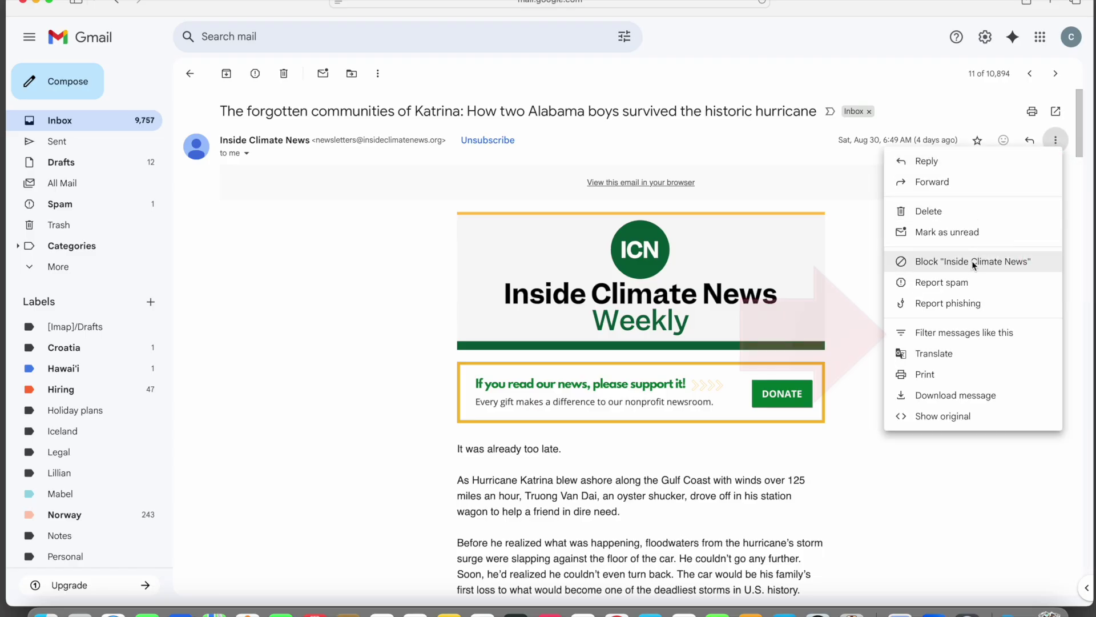
click(942, 330)
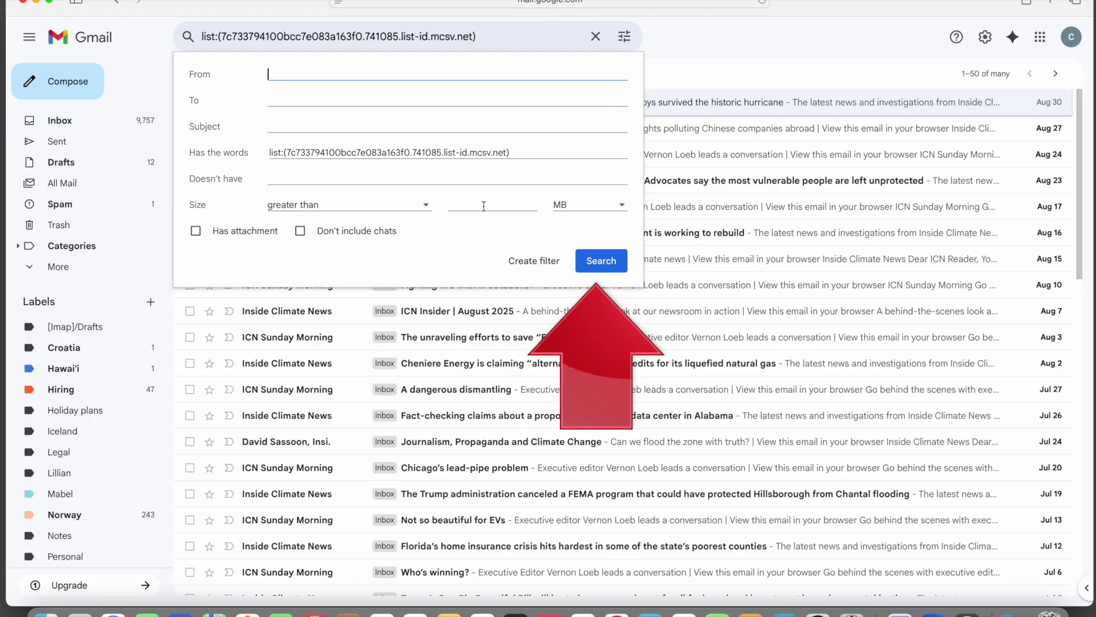
- Run the Inside Climate News list-id search, listing its newsletters newest first
click(601, 263)
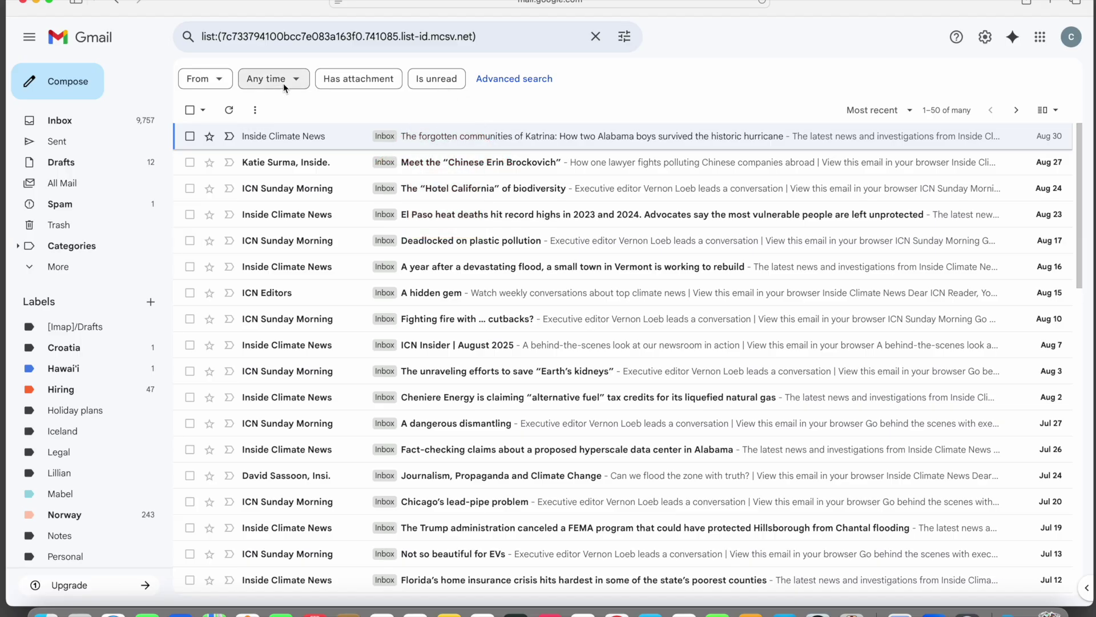
click(284, 86)
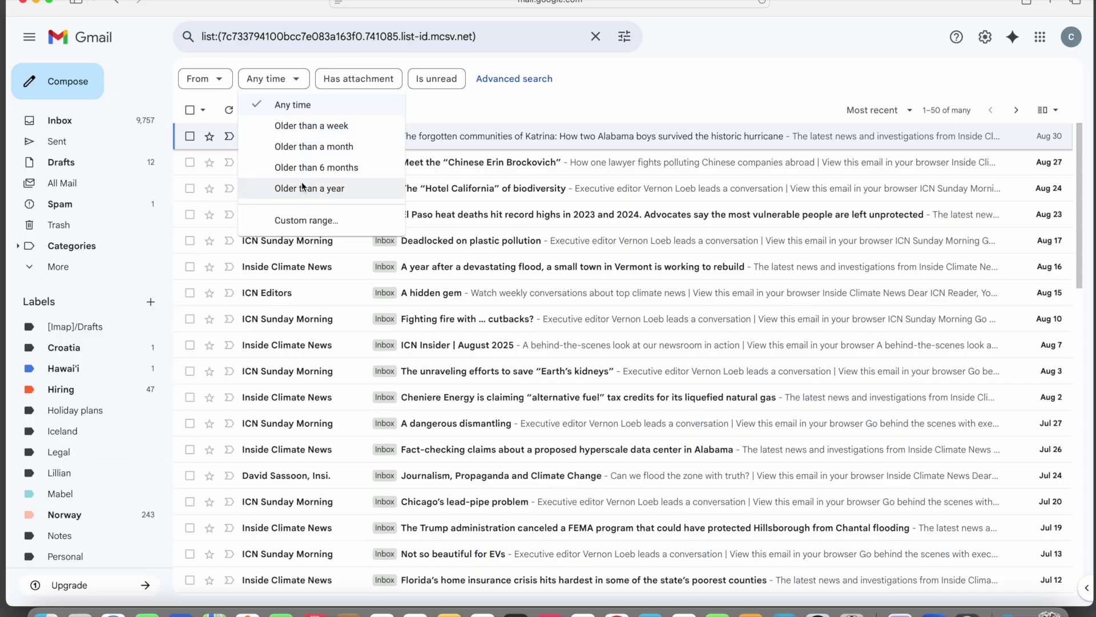
- Limit results to emails older than a week, select all matching conversations, and delete them
click(321, 131)
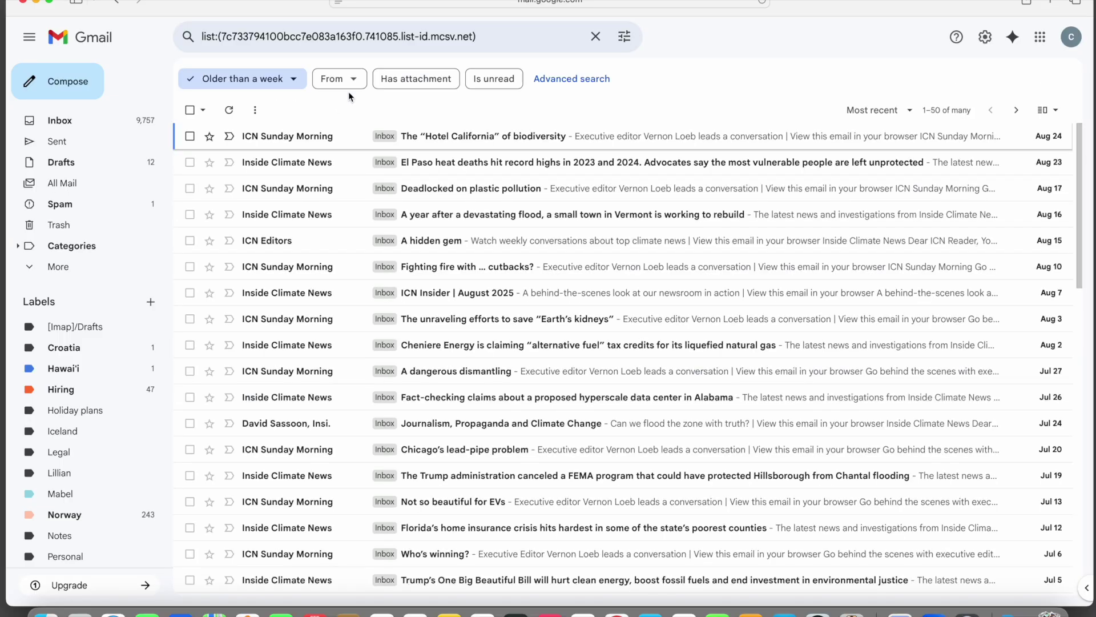
click(190, 110)
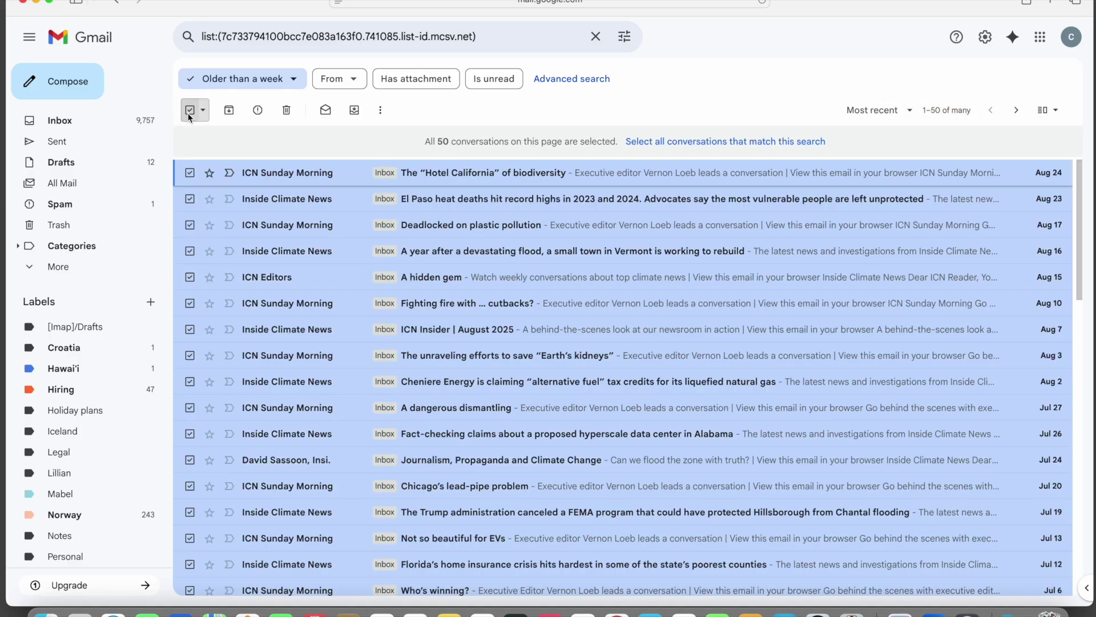
click(663, 142)
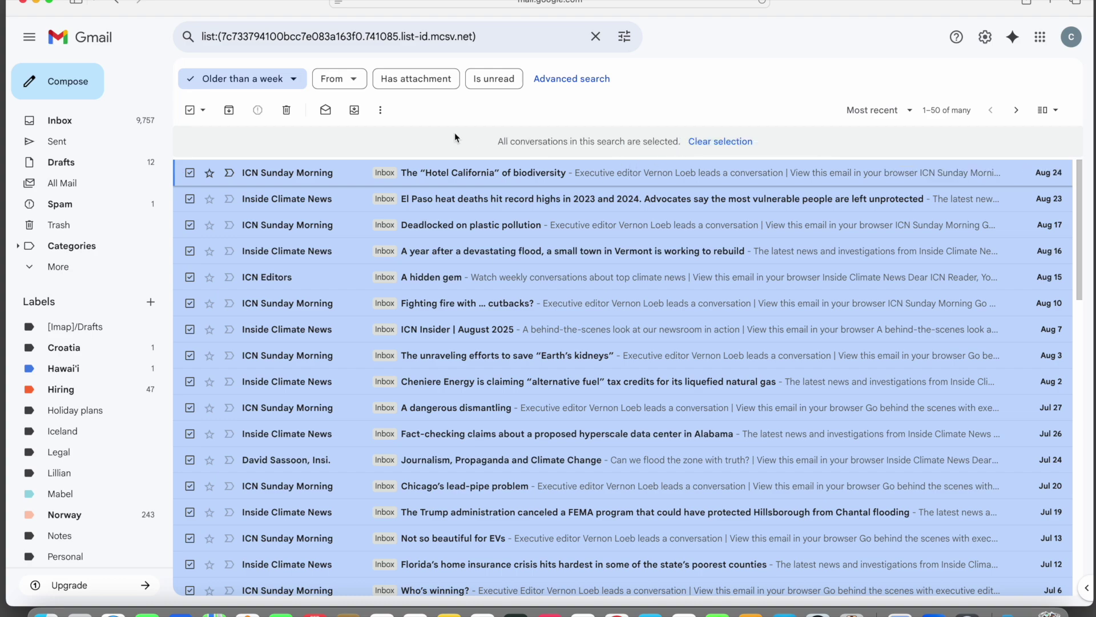
click(287, 115)
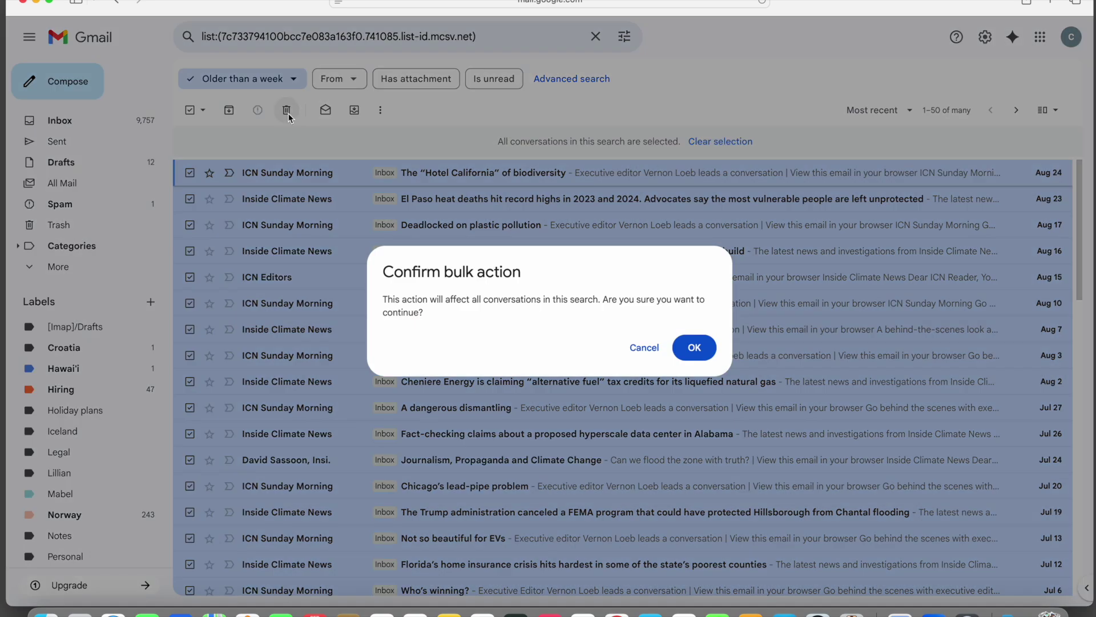
click(692, 348)
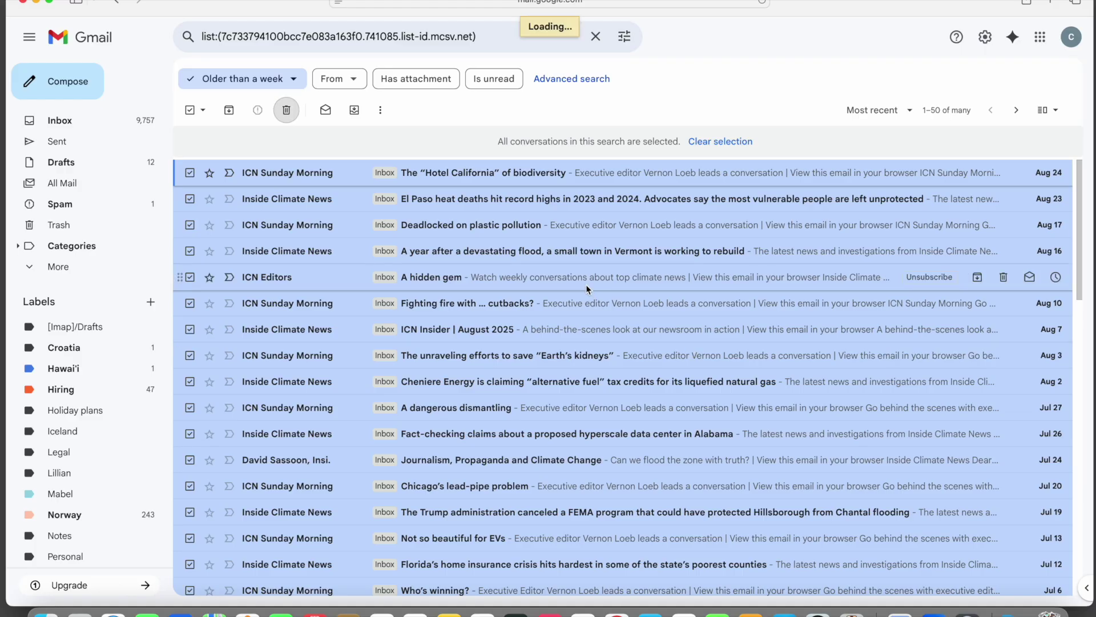